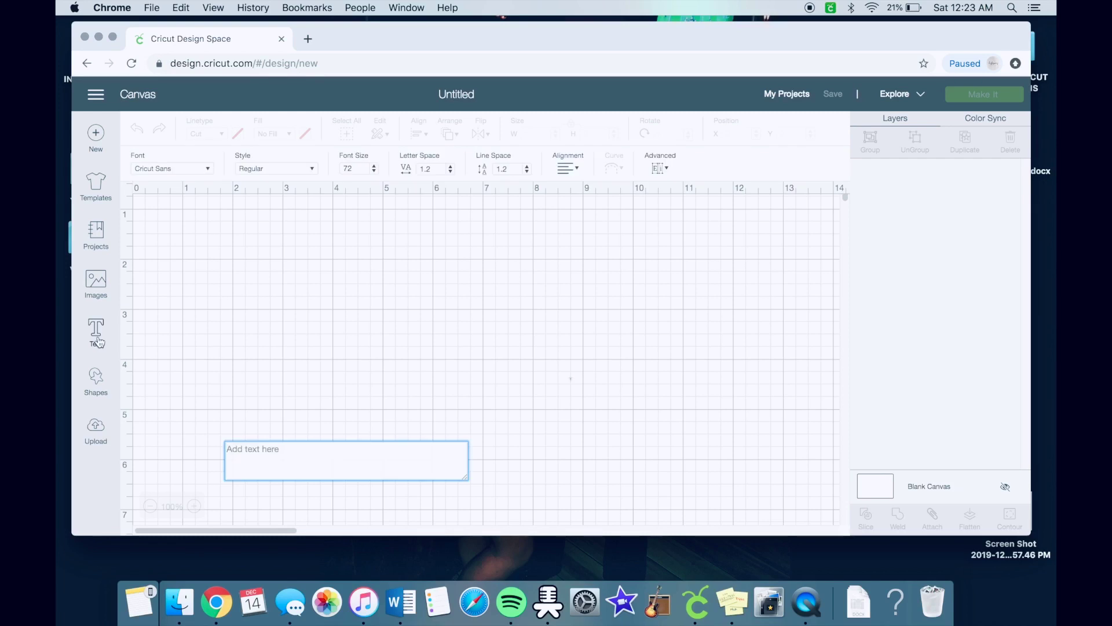
Step: Type the reindeer names from Dasher to Blitzen, one name per line
{"action": "type", "text": "asher &"}
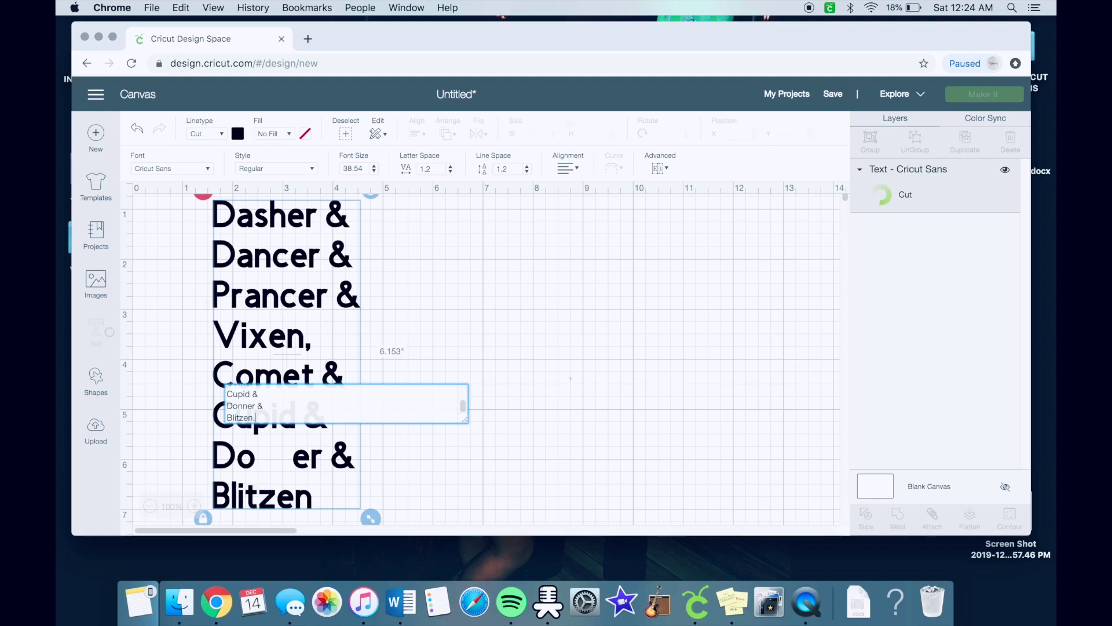
Step: Set the names text to the Neothic system font
{"action": "left_click", "coordinate": [174, 169]}
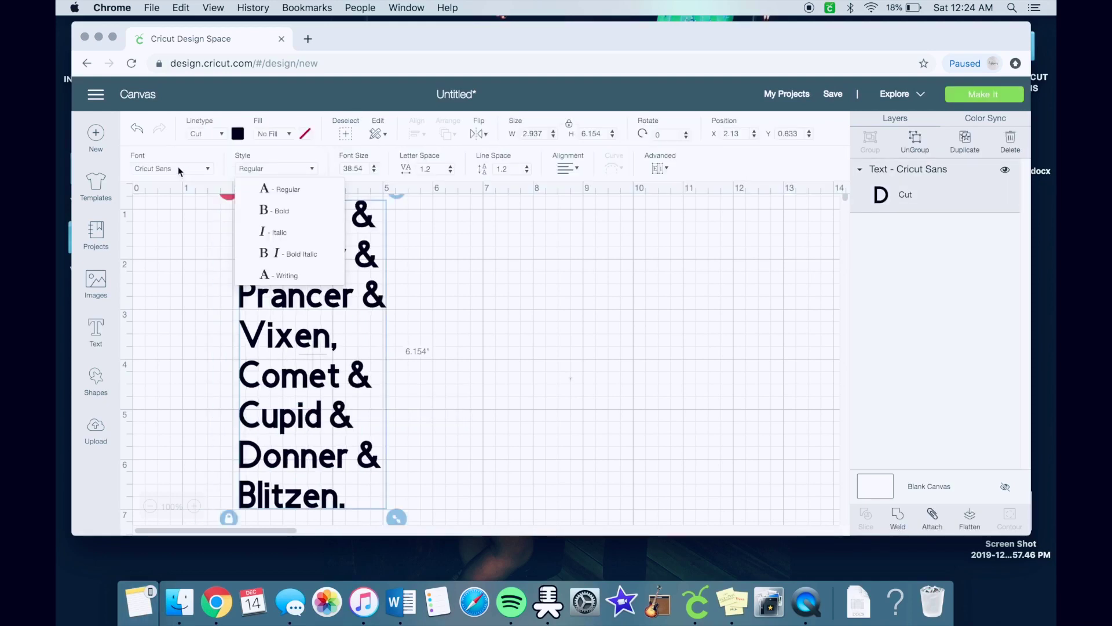
{"action": "left_click", "coordinate": [491, 138]}
{"action": "type", "text": "neot"}
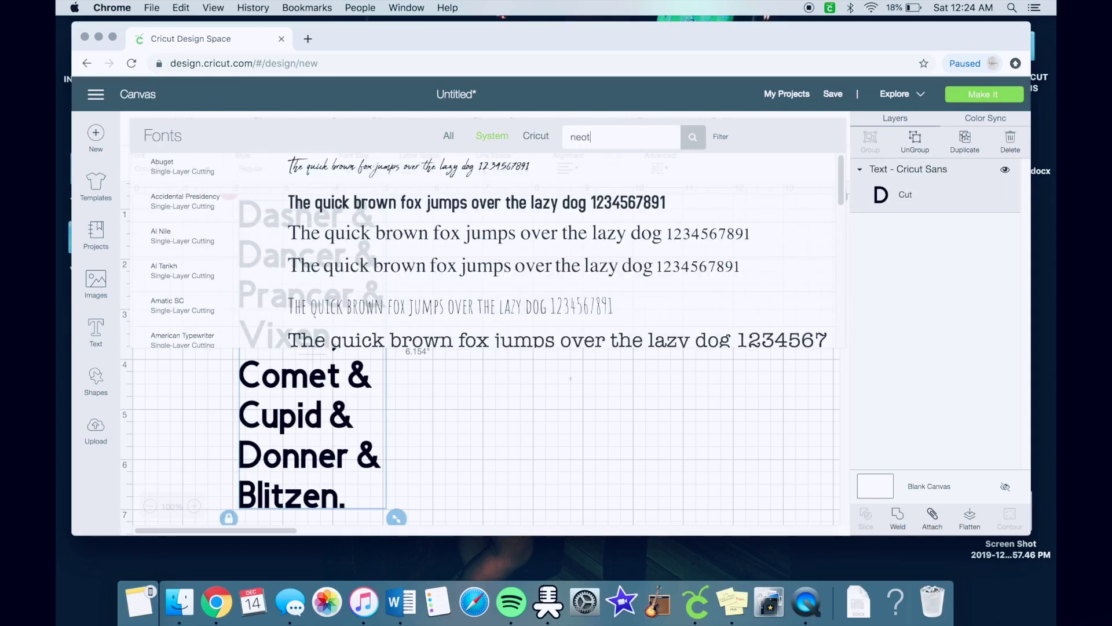
{"action": "type", "text": "hi"}
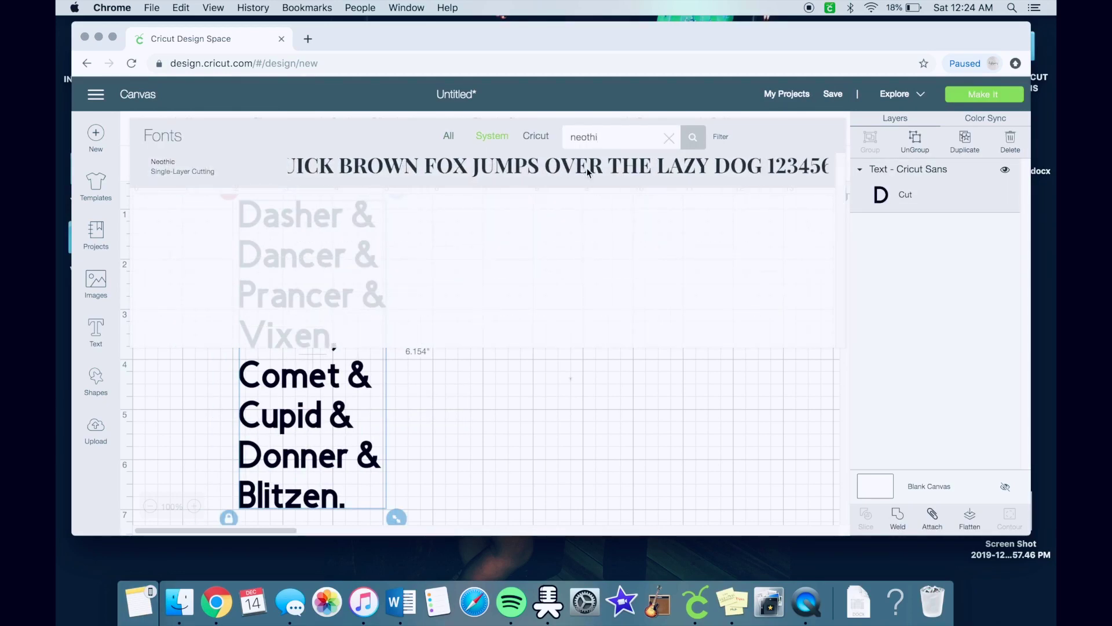
{"action": "left_click", "coordinate": [163, 166]}
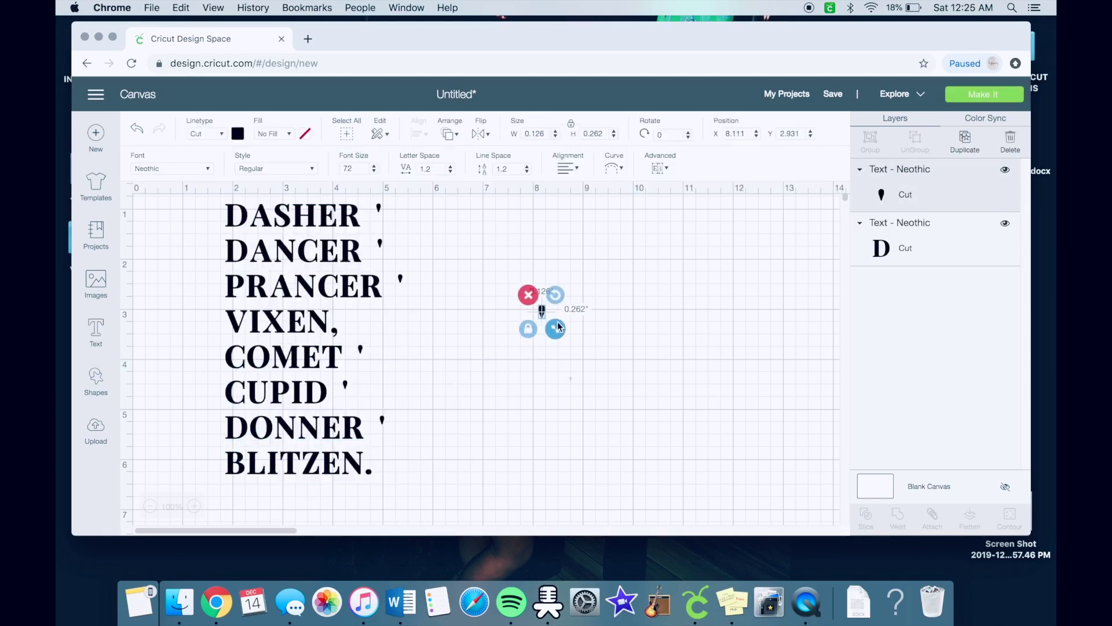
Step: Set the ampersand text box to Baskerville
{"action": "left_click", "coordinate": [208, 169]}
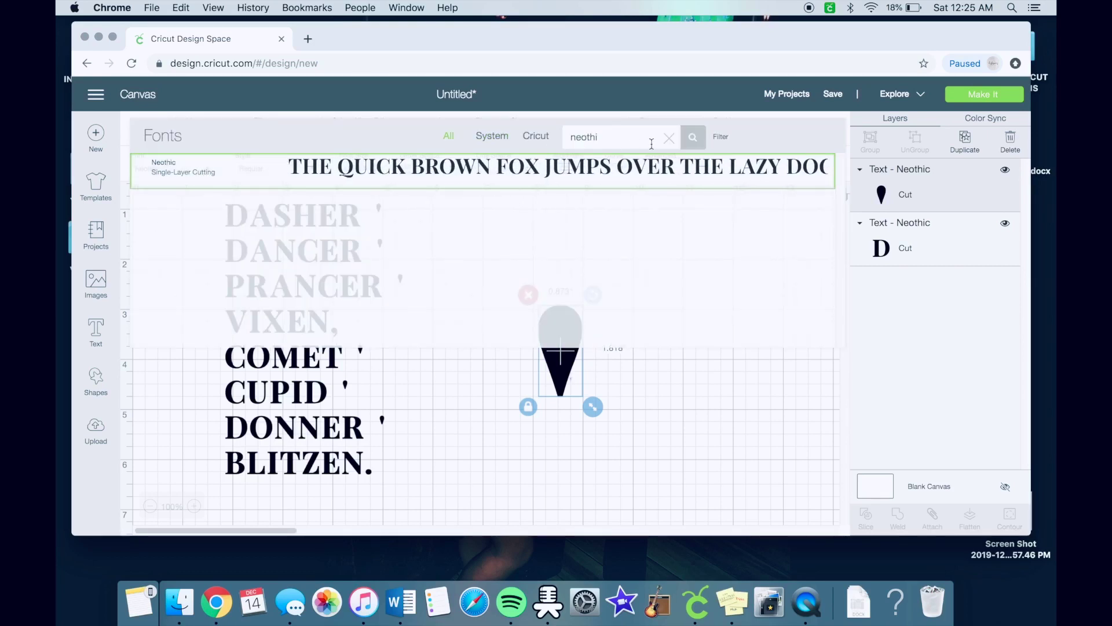
{"action": "left_click", "coordinate": [669, 139]}
{"action": "left_click", "coordinate": [510, 243]}
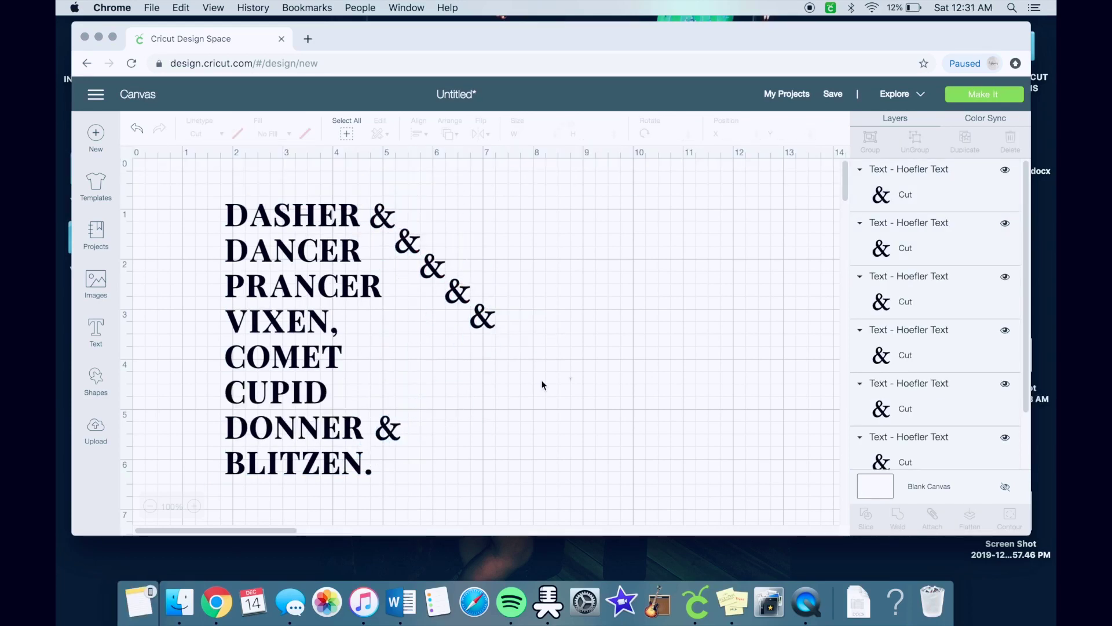
Step: Place the loose ampersands after DANCER and COMET
{"action": "left_click_drag", "start_coordinate": [408, 246], "coordinate": [383, 257]}
{"action": "left_click", "coordinate": [454, 234]}
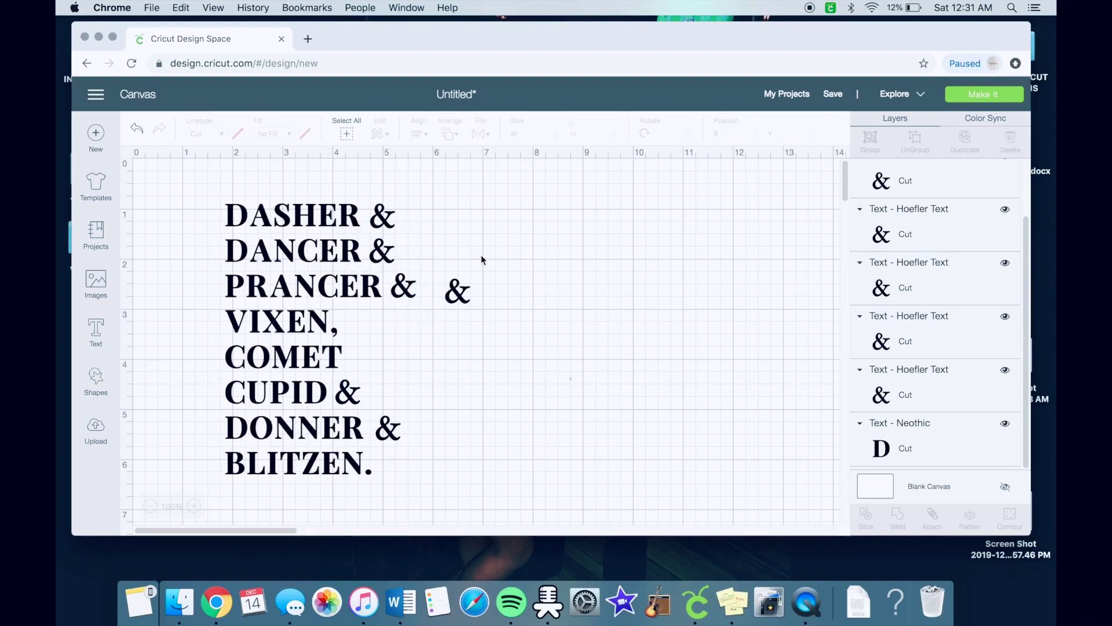
{"action": "left_click_drag", "start_coordinate": [458, 292], "coordinate": [348, 392]}
Step: Group all name lines and ampersands, then save as 'reindeer holiday shirt'
{"action": "scroll", "coordinate": [638, 350], "scroll_direction": "up", "scroll_amount": 2}
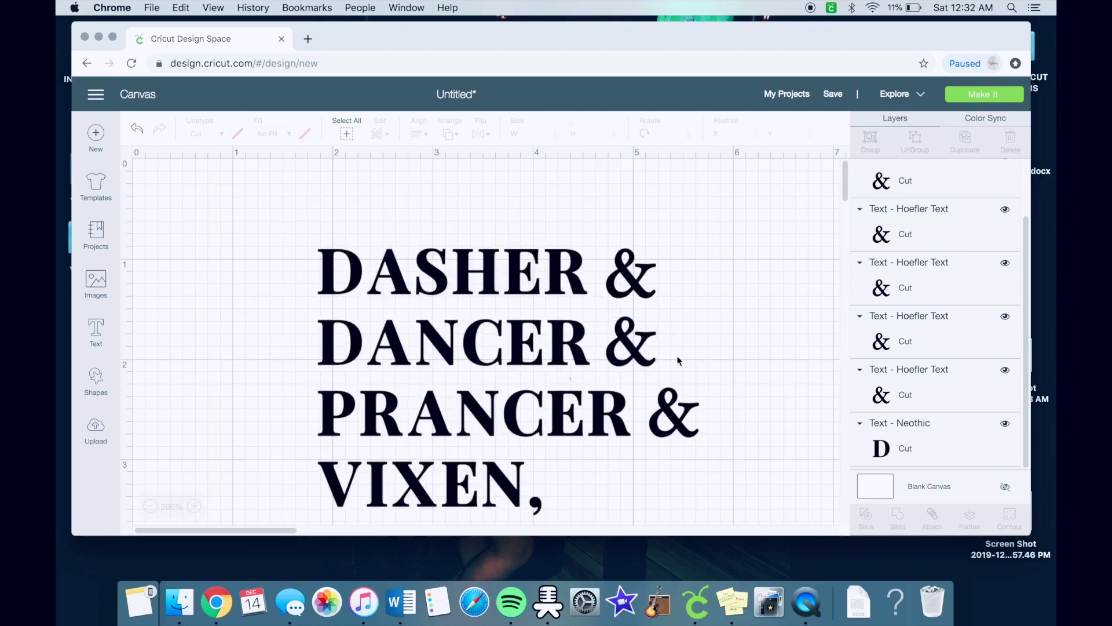
{"action": "scroll", "coordinate": [707, 350], "scroll_direction": "down", "scroll_amount": 2}
{"action": "scroll", "coordinate": [707, 349], "scroll_direction": "down", "scroll_amount": 3}
{"action": "scroll", "coordinate": [707, 350], "scroll_direction": "down", "scroll_amount": 2}
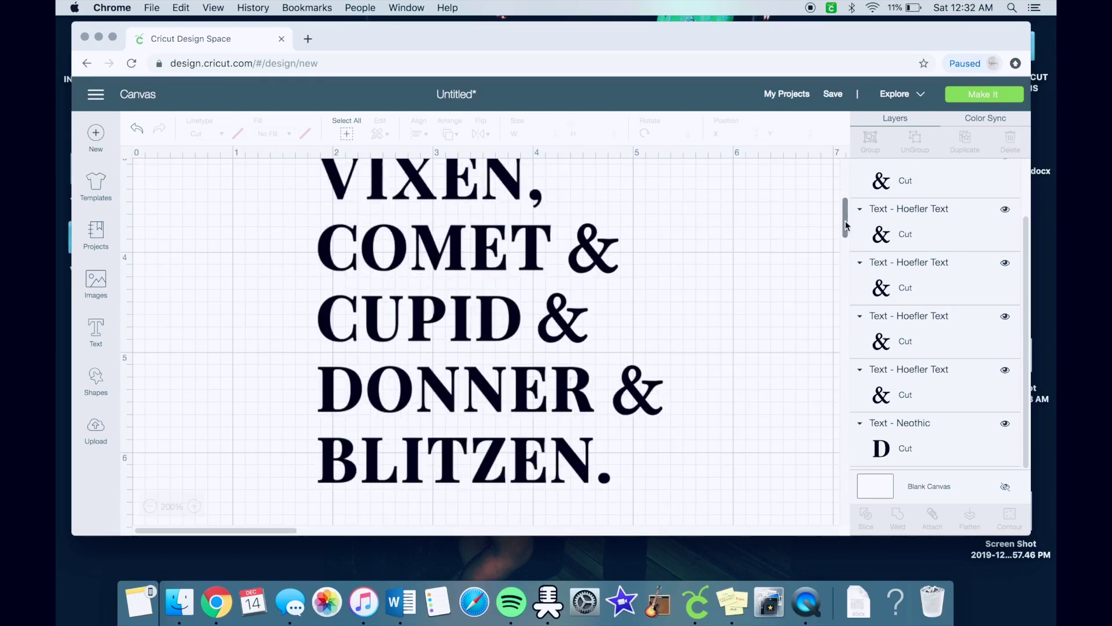
{"action": "scroll", "coordinate": [480, 470], "scroll_direction": "down", "scroll_amount": 2, "text": "ctrl"}
{"action": "left_click_drag", "start_coordinate": [480, 471], "coordinate": [224, 193]}
{"action": "key", "text": "ctrl+g"}
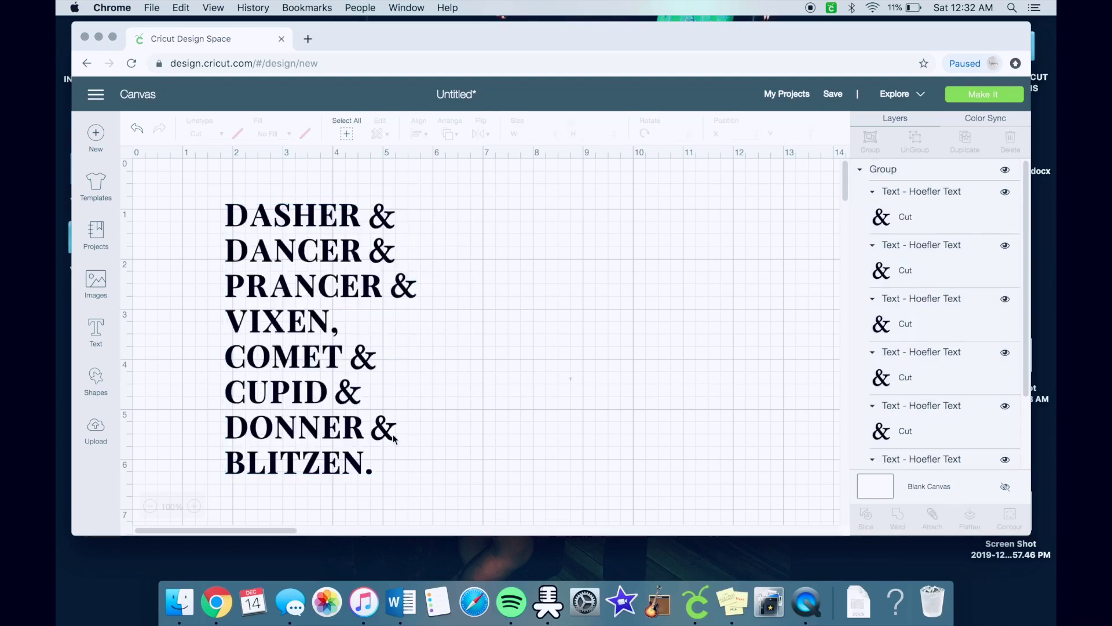
{"action": "left_click", "coordinate": [237, 135]}
{"action": "left_click", "coordinate": [833, 93]}
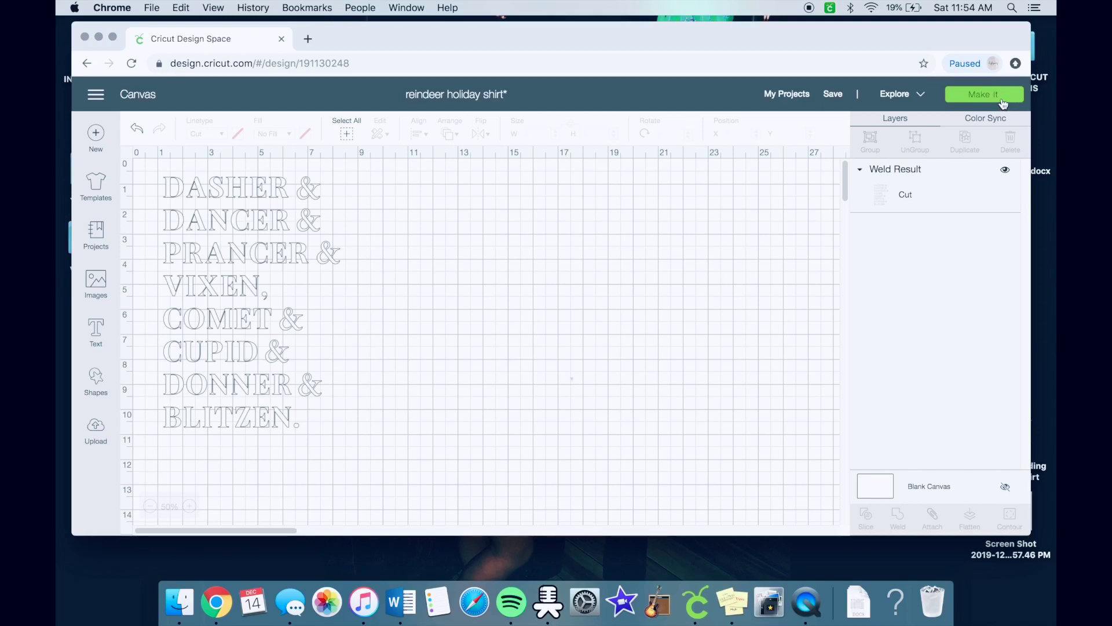
Step: Mirror the mat for iron-on, shift the design right, and continue to material selection
{"action": "left_click", "coordinate": [1002, 98]}
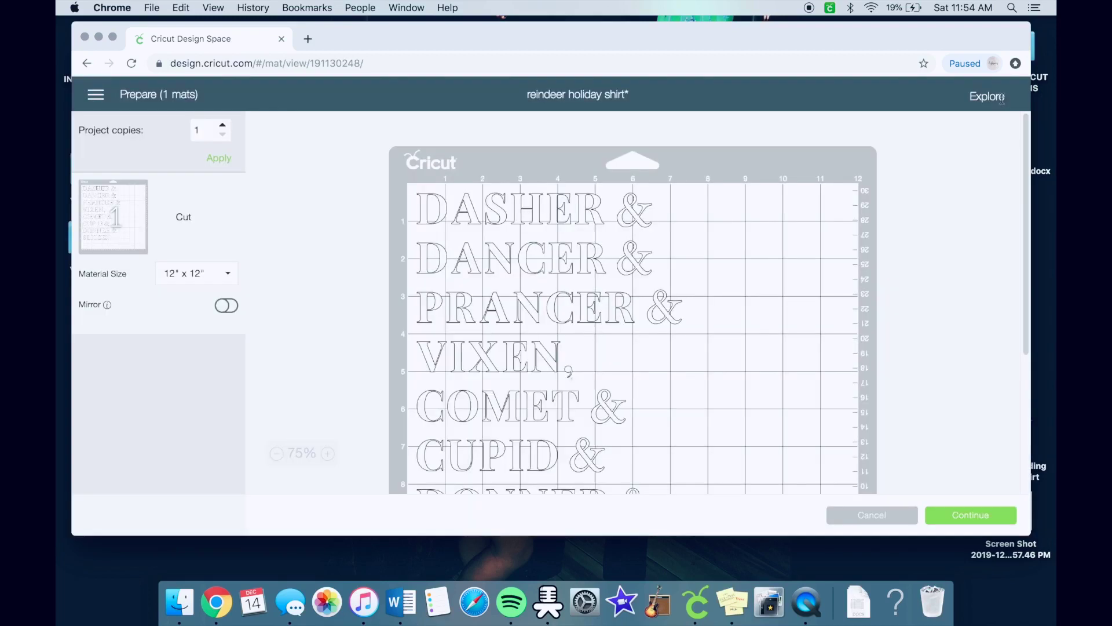
{"action": "left_click", "coordinate": [227, 306]}
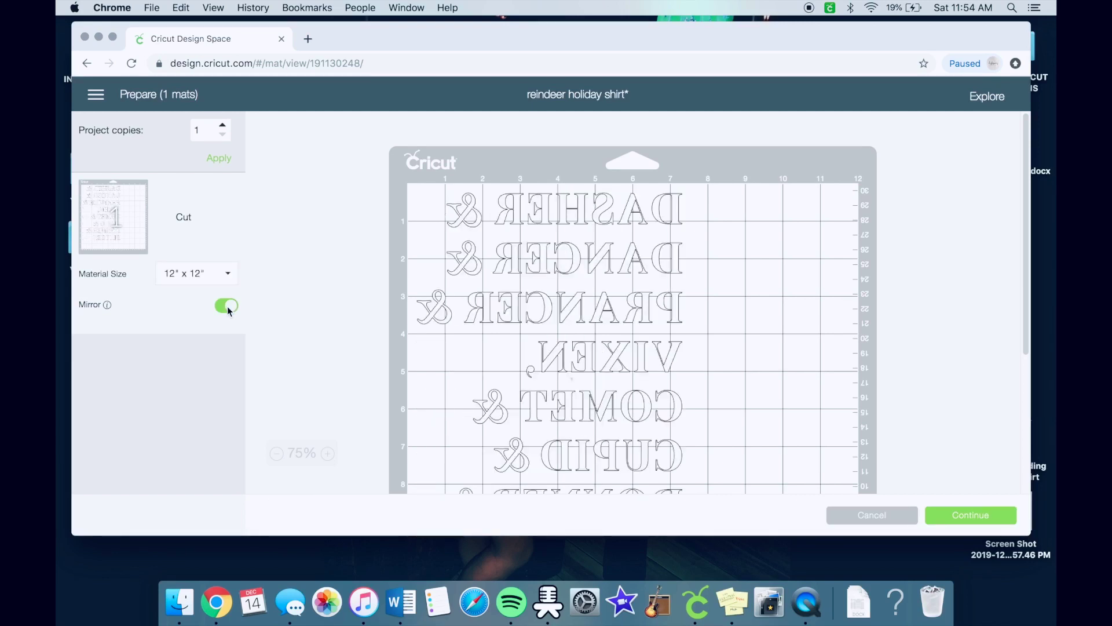
{"action": "left_click_drag", "start_coordinate": [674, 220], "coordinate": [689, 226]}
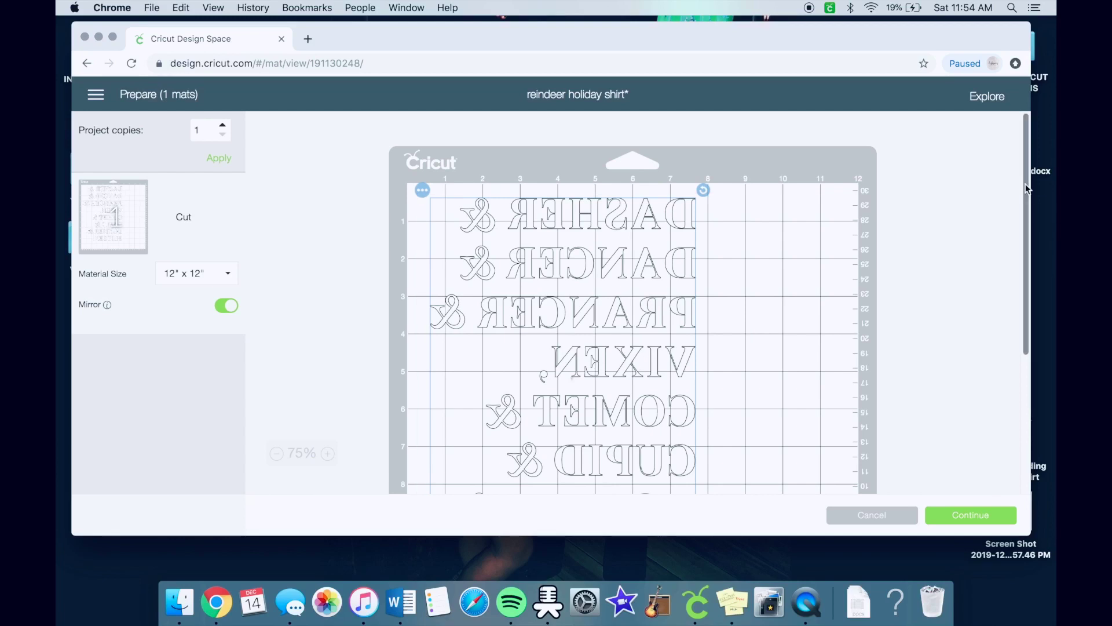
{"action": "left_click_drag", "start_coordinate": [1026, 186], "coordinate": [1029, 313]}
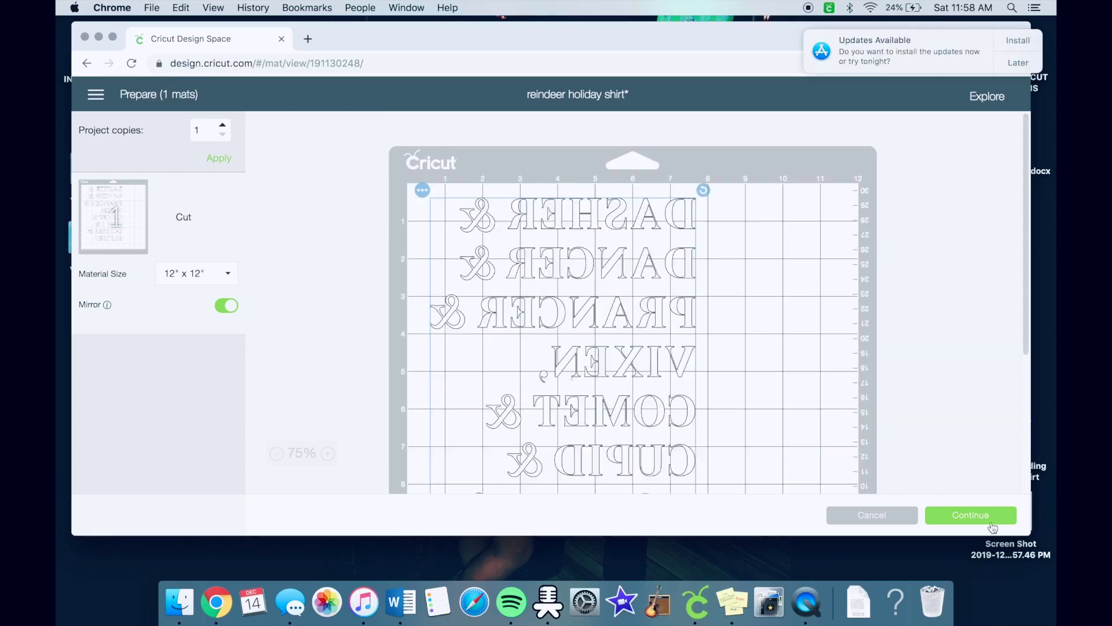
{"action": "left_click", "coordinate": [980, 521]}
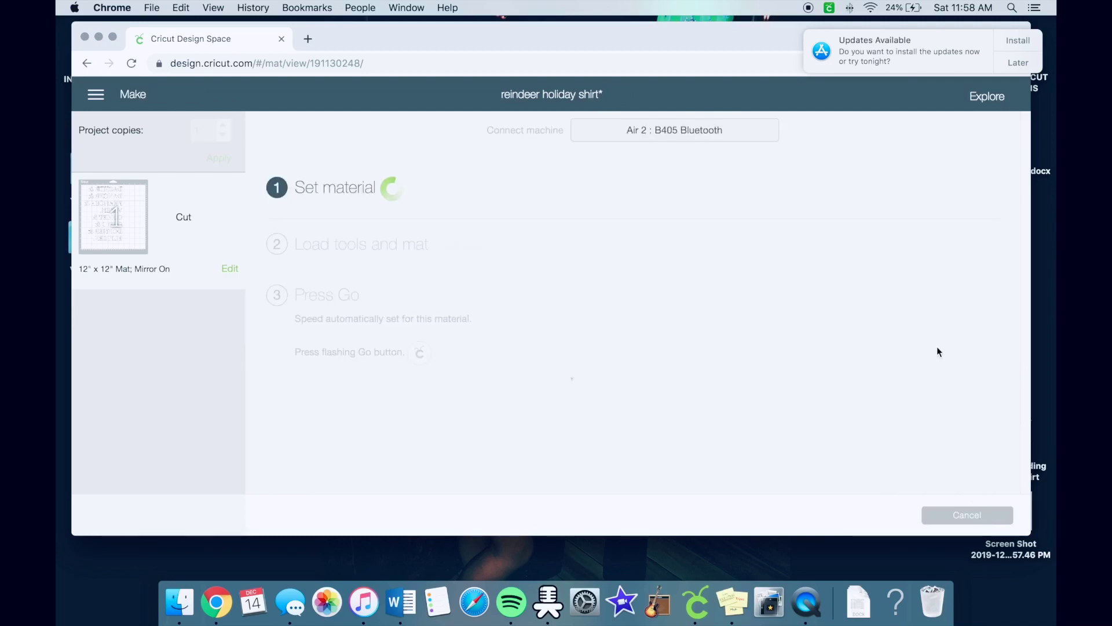